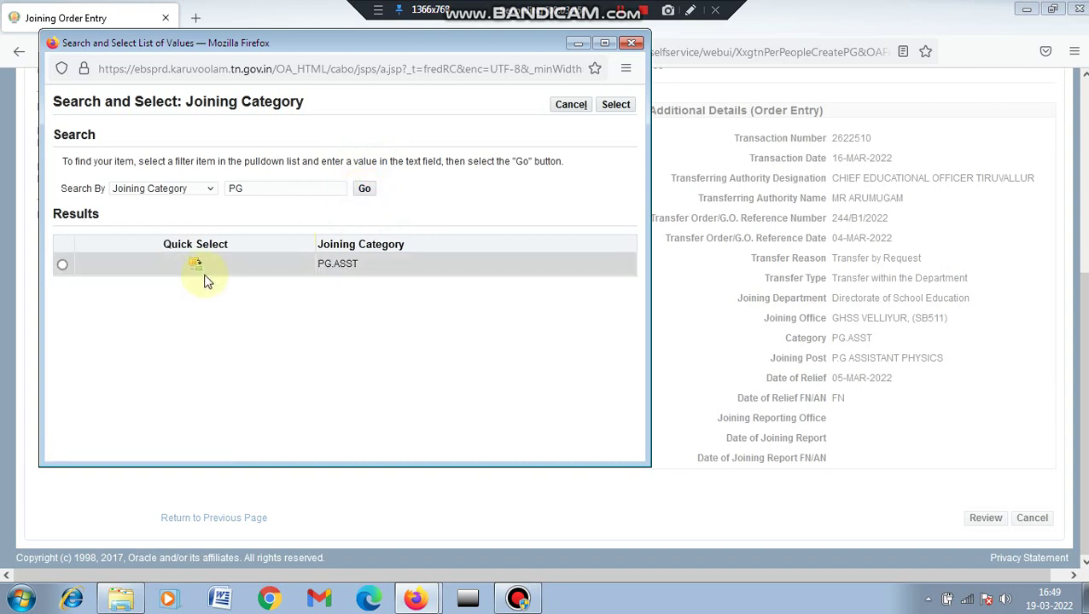
Step: Choose PG.ASST as the joining category for the joining order entry
{"action": "left_click", "coordinate": [198, 270]}
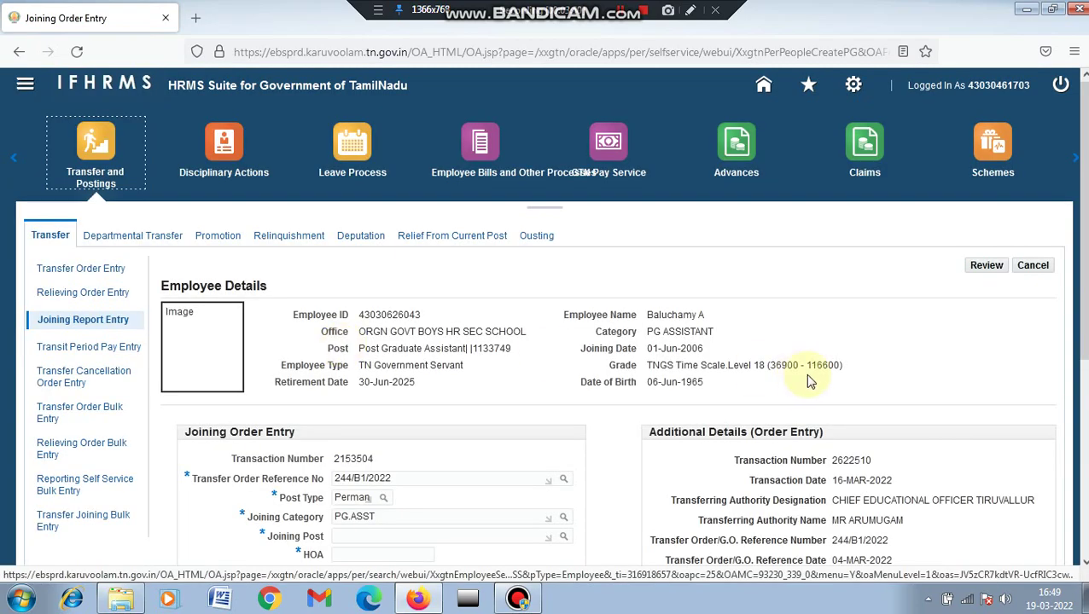
Step: Try to find a joining post by searching the list of joining posts for PG
{"action": "scroll", "coordinate": [728, 338], "scroll_direction": "down", "scroll_amount": 4}
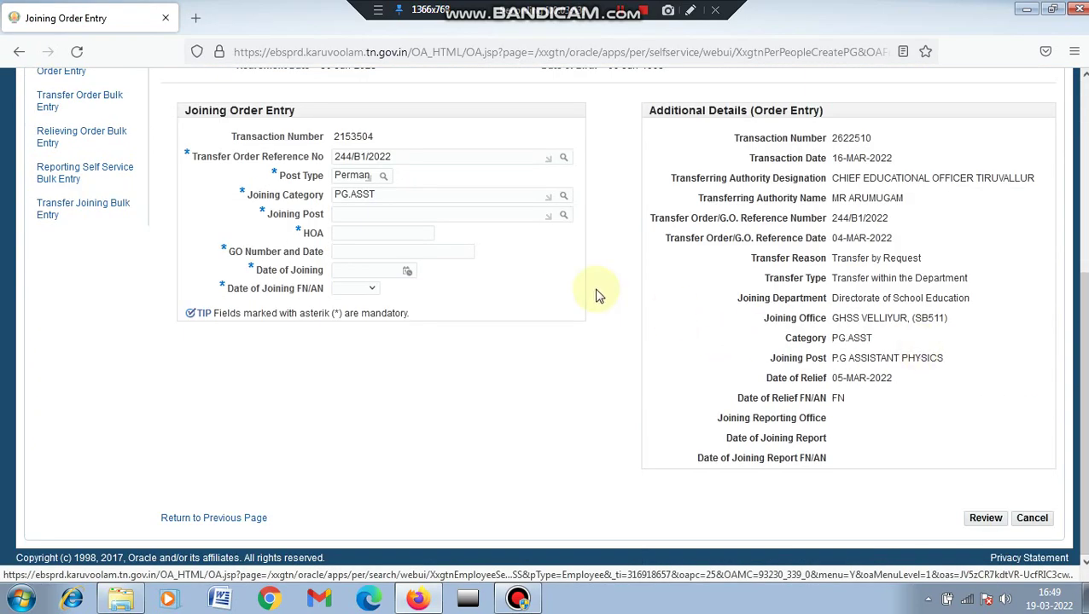
{"action": "left_click", "coordinate": [564, 218]}
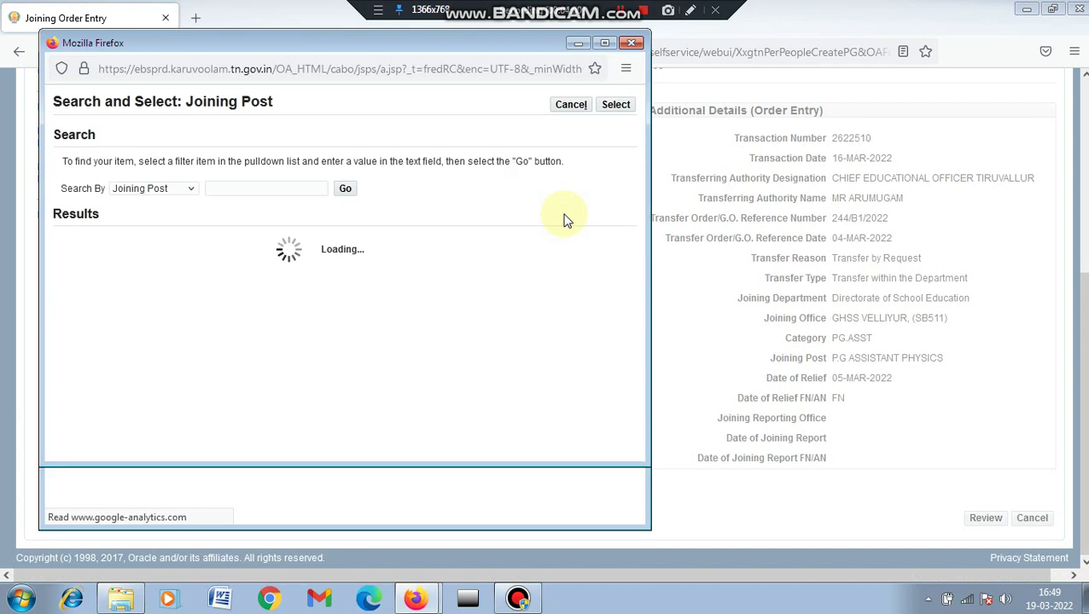
{"action": "left_click", "coordinate": [272, 194]}
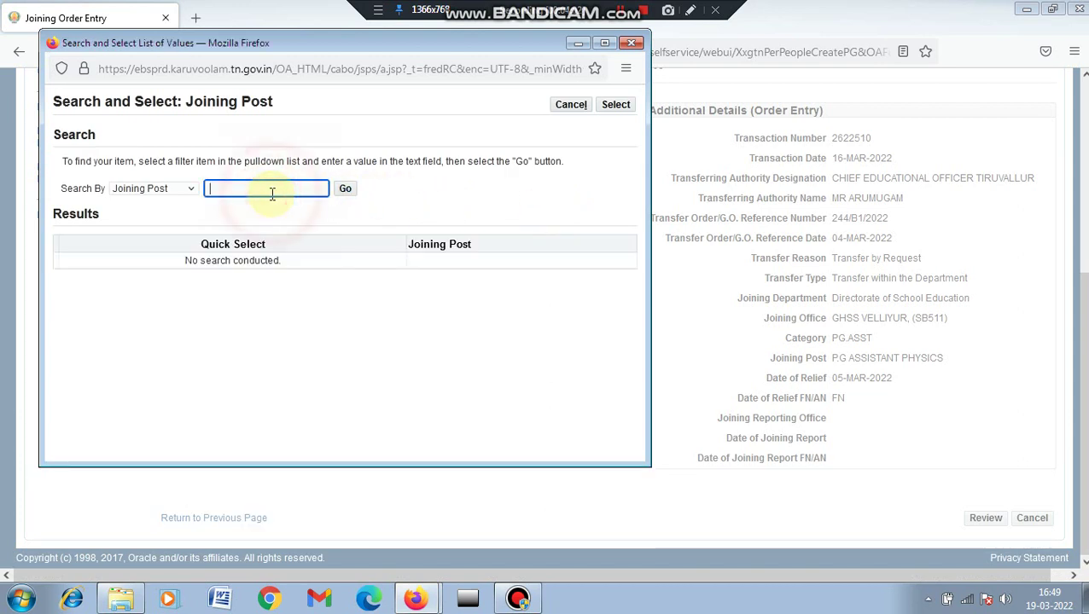
{"action": "type", "text": "PG"}
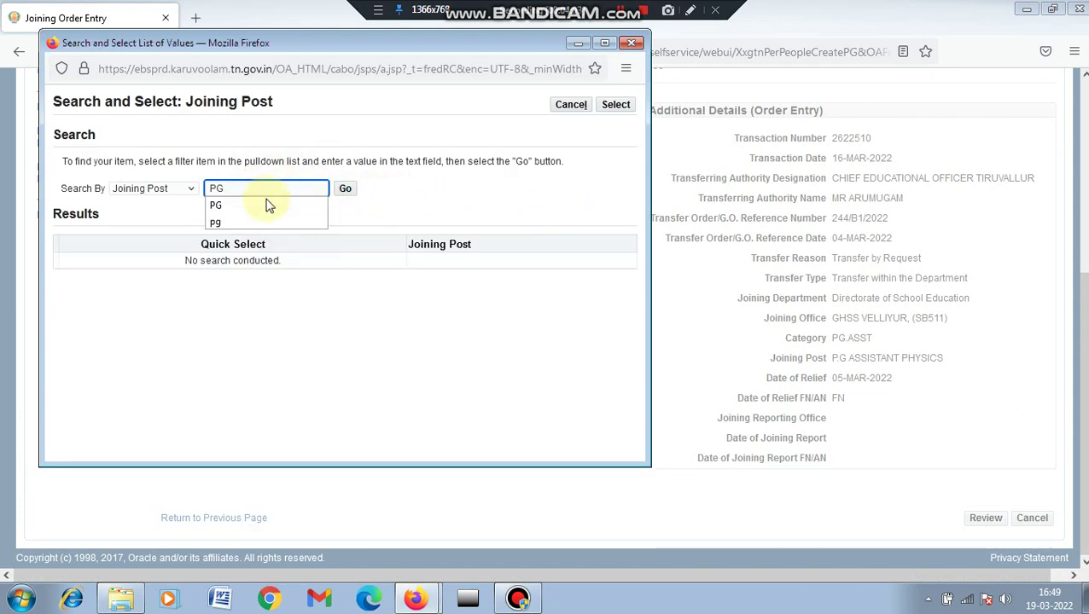
{"action": "left_click", "coordinate": [347, 190]}
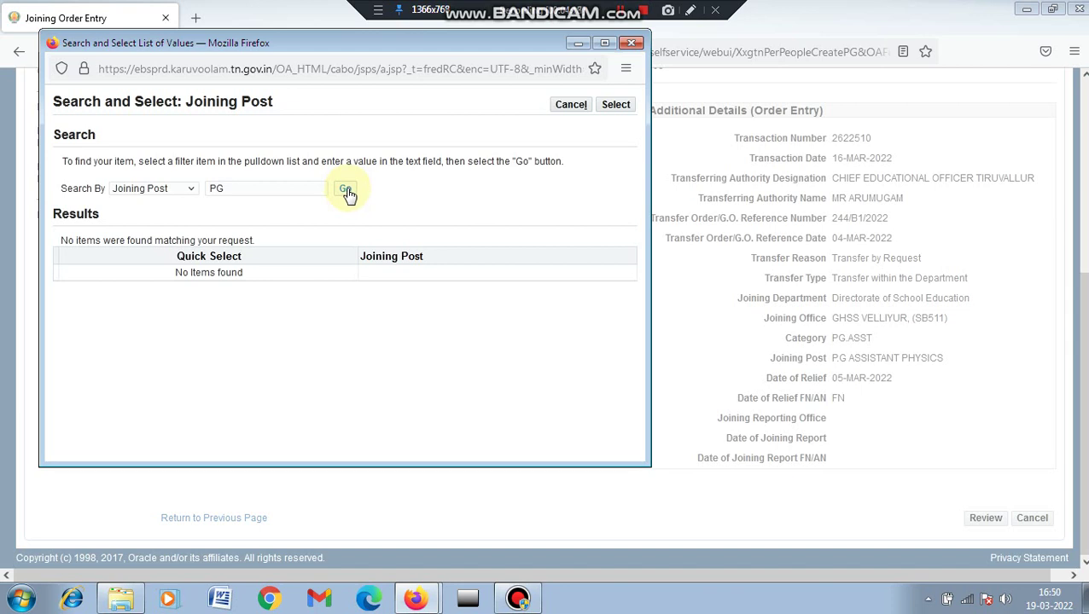
{"action": "left_click", "coordinate": [346, 189]}
{"action": "left_click", "coordinate": [347, 191]}
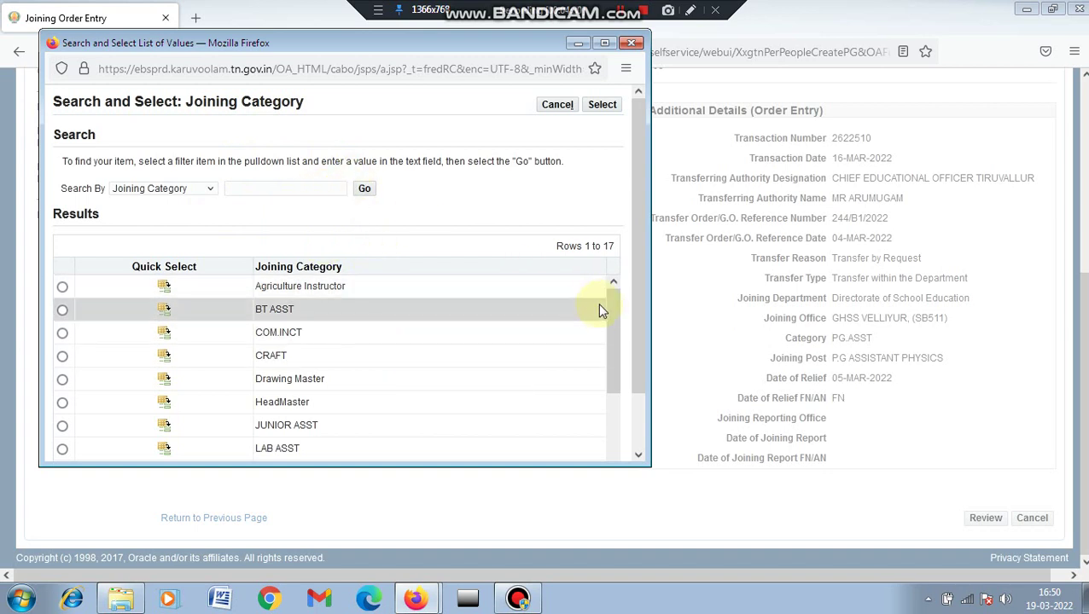
Step: Select PG.ASST again as the joining category from the full list of categories
{"action": "left_click_drag", "start_coordinate": [611, 322], "coordinate": [615, 376]}
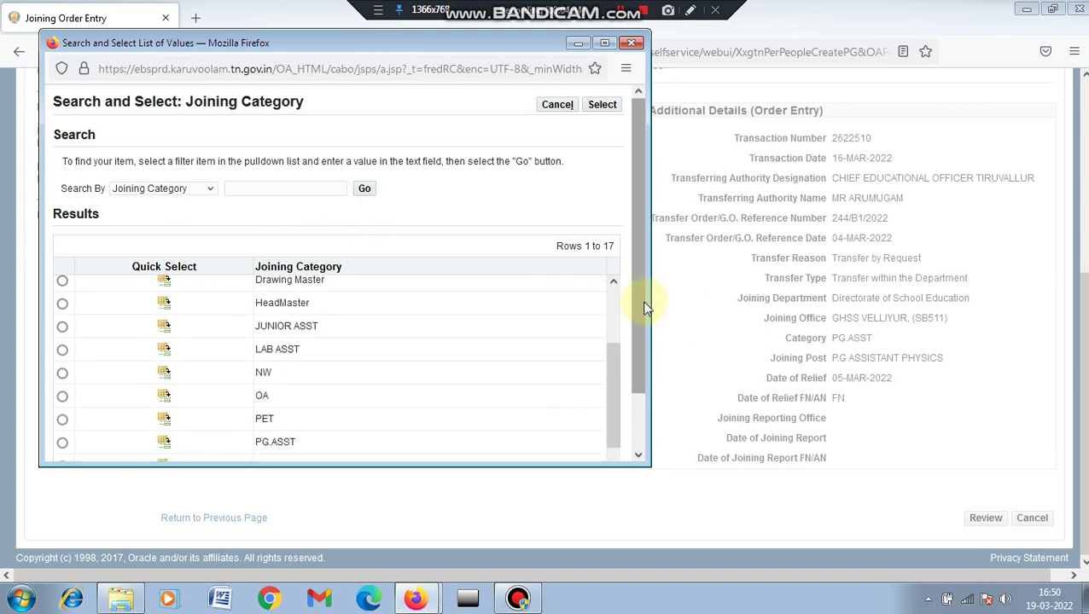
{"action": "left_click_drag", "start_coordinate": [647, 306], "coordinate": [616, 402]}
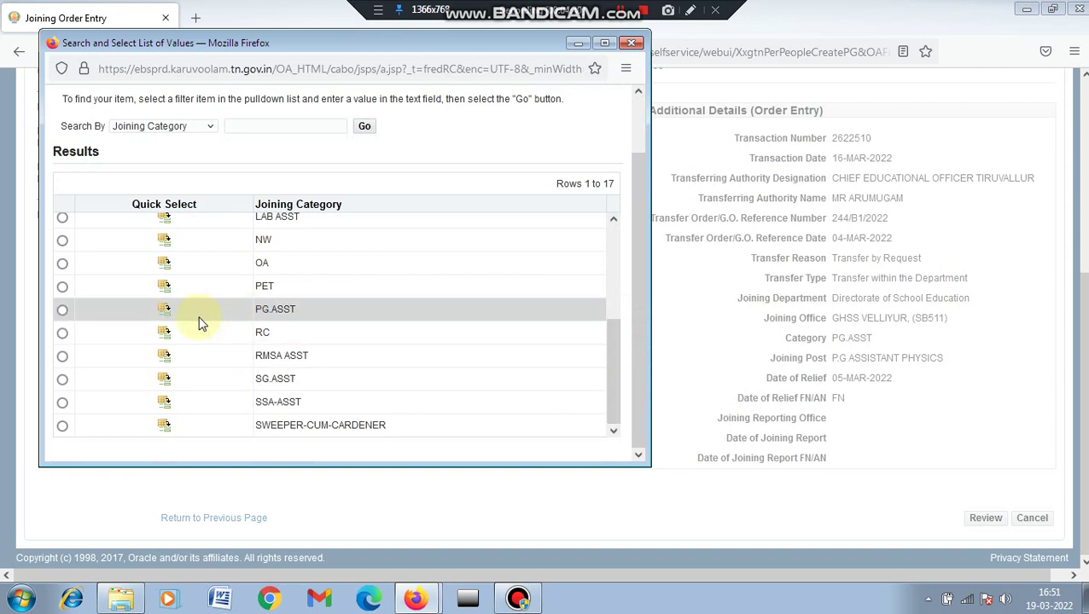
{"action": "left_click", "coordinate": [170, 312]}
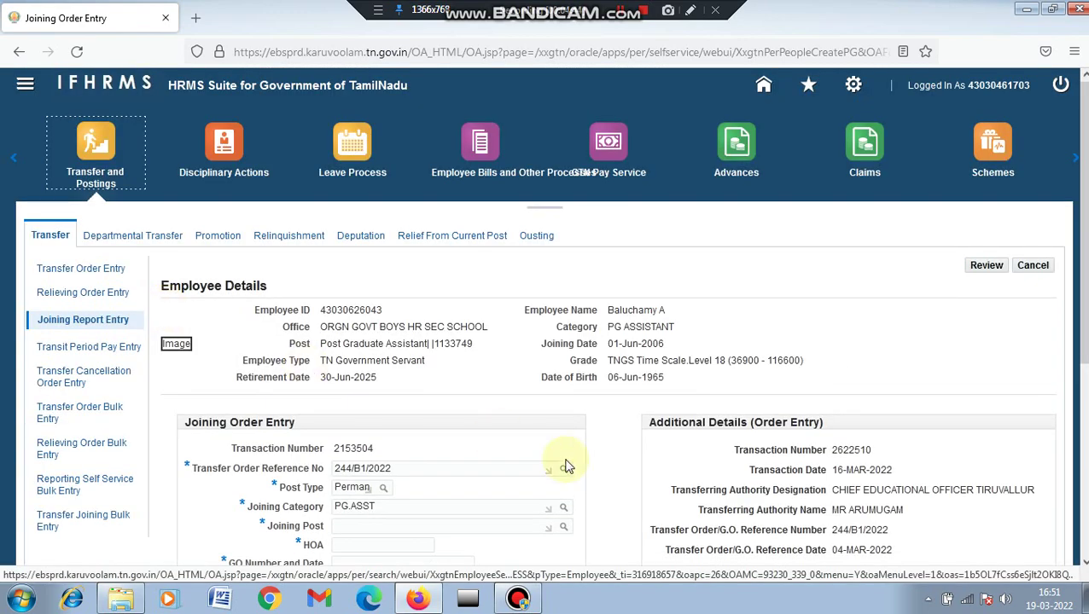
Step: List all joining posts without a filter and choose Post Graduate Assistant| |1107905 as the joining post
{"action": "scroll", "coordinate": [986, 366], "scroll_direction": "down", "scroll_amount": 4}
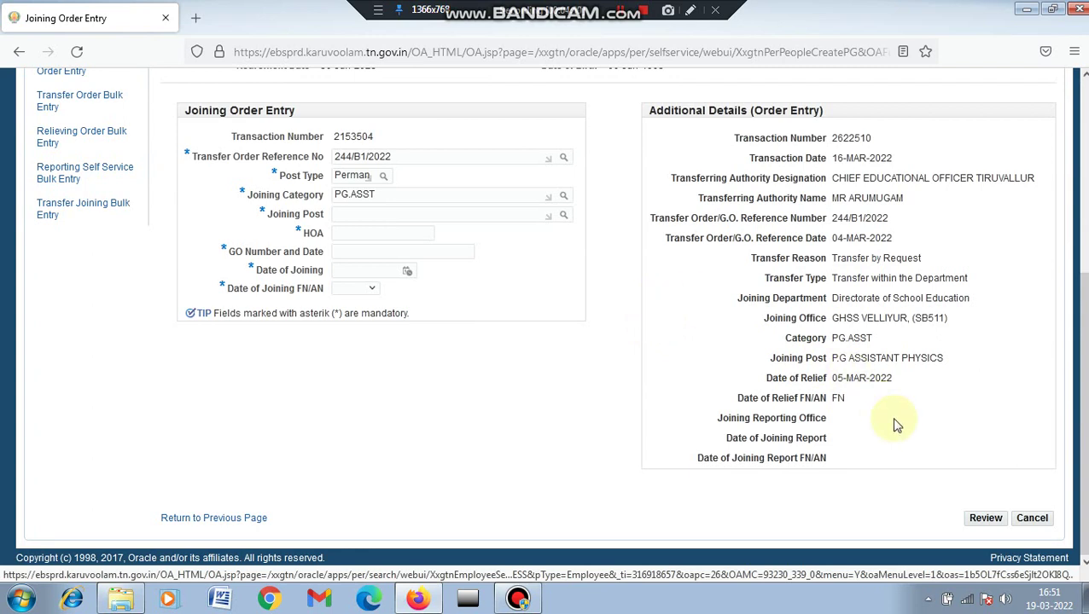
{"action": "left_click", "coordinate": [564, 218]}
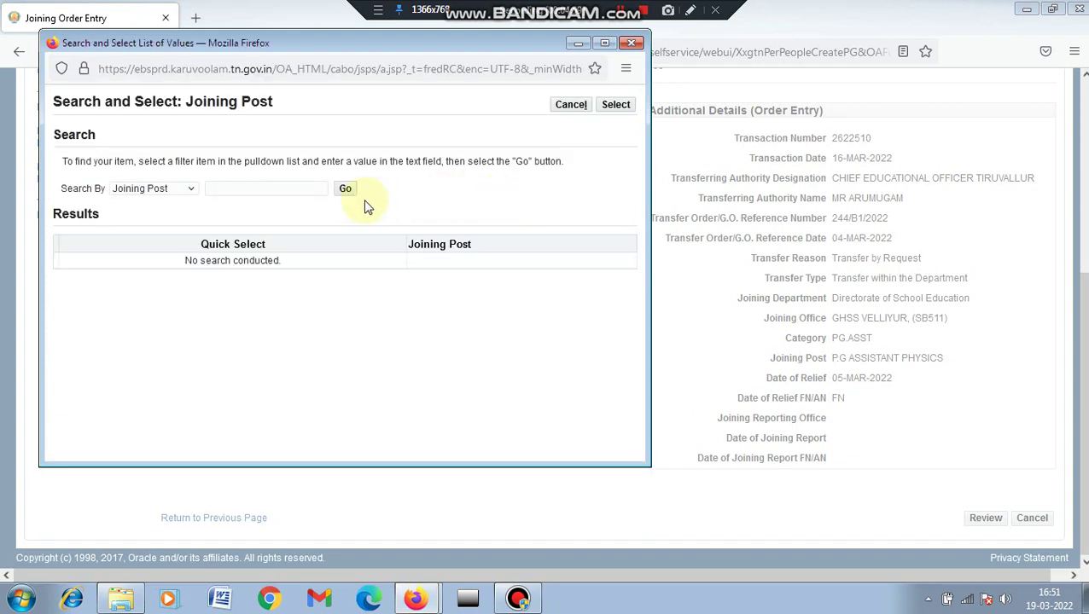
{"action": "left_click", "coordinate": [346, 193]}
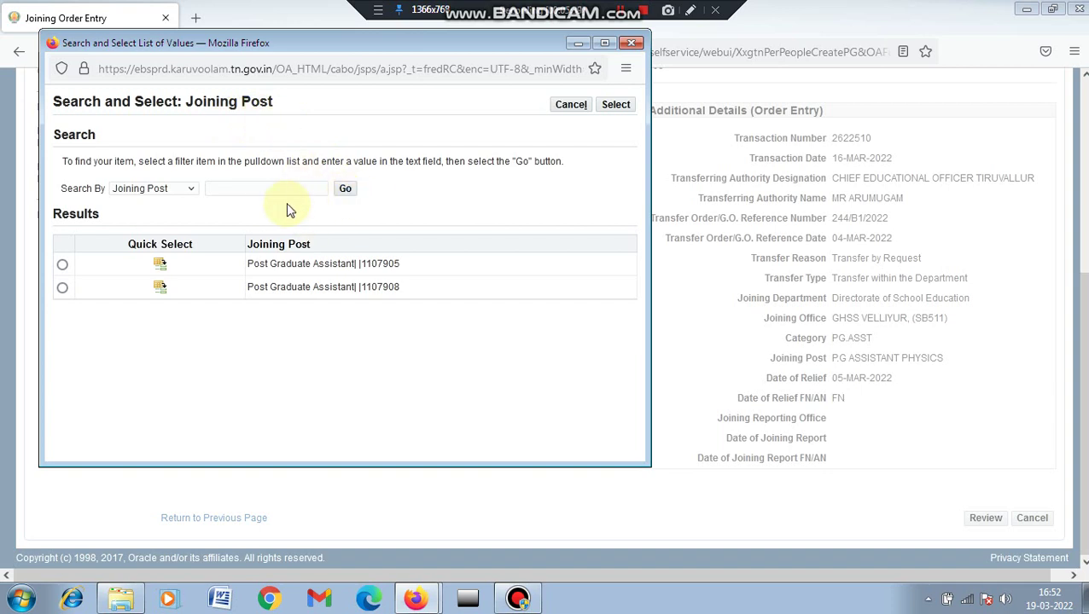
{"action": "left_click", "coordinate": [227, 188]}
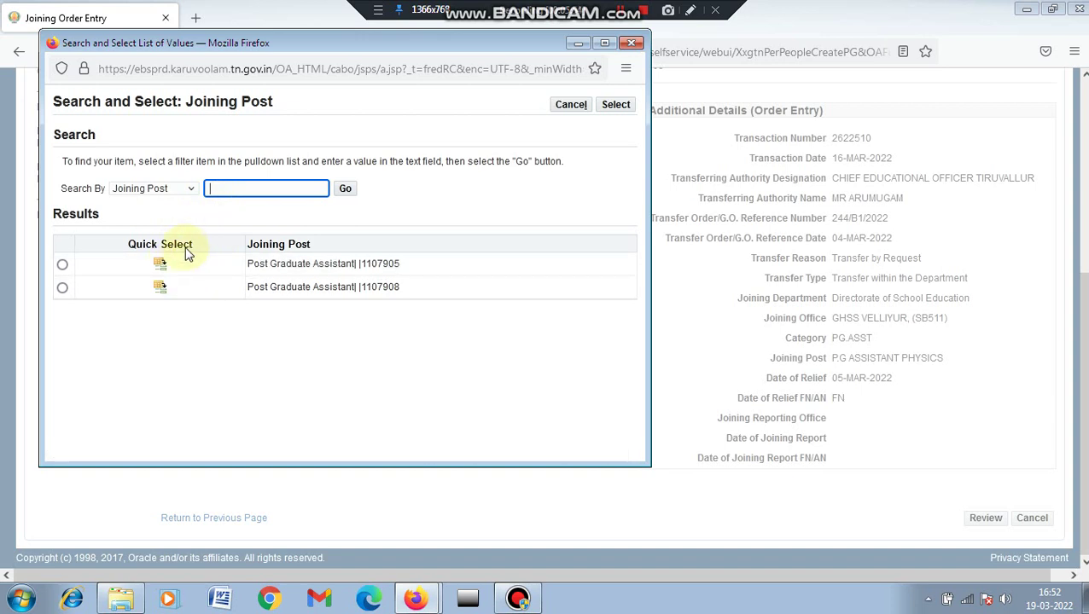
{"action": "left_click", "coordinate": [162, 267]}
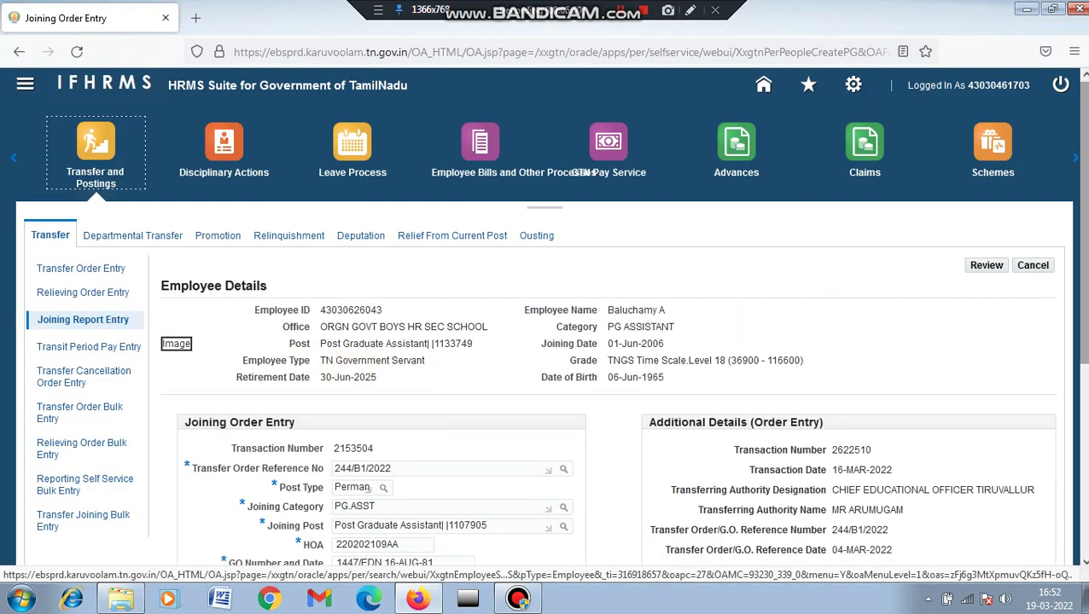
Step: Set the date of joining to 05-Mar-2022 and its session to FN
{"action": "scroll", "coordinate": [834, 320], "scroll_direction": "down", "scroll_amount": 3}
{"action": "scroll", "coordinate": [965, 359], "scroll_direction": "down", "scroll_amount": 1}
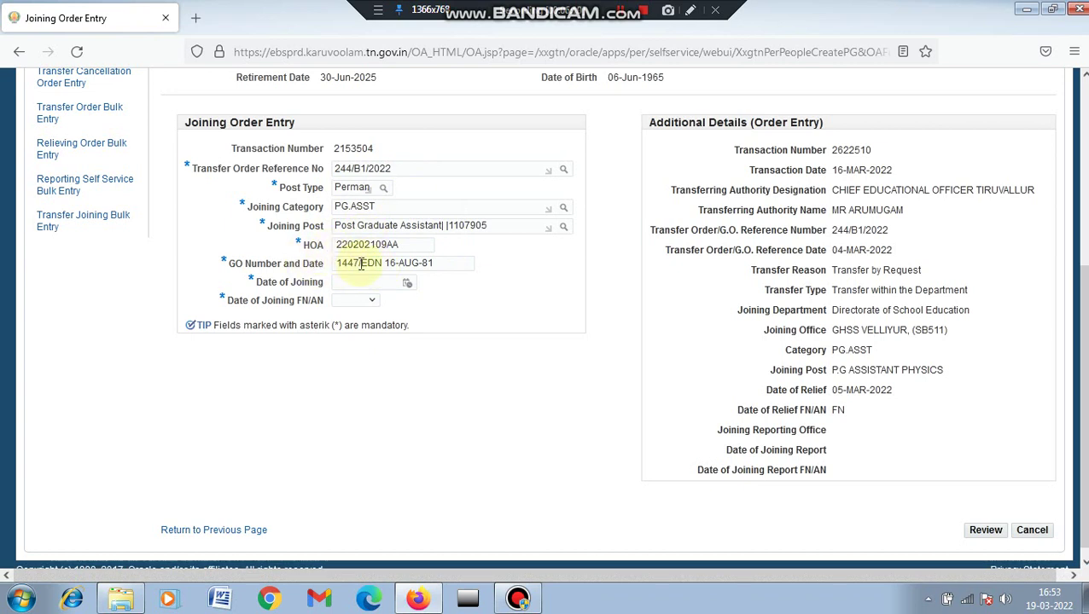
{"action": "left_click", "coordinate": [407, 286]}
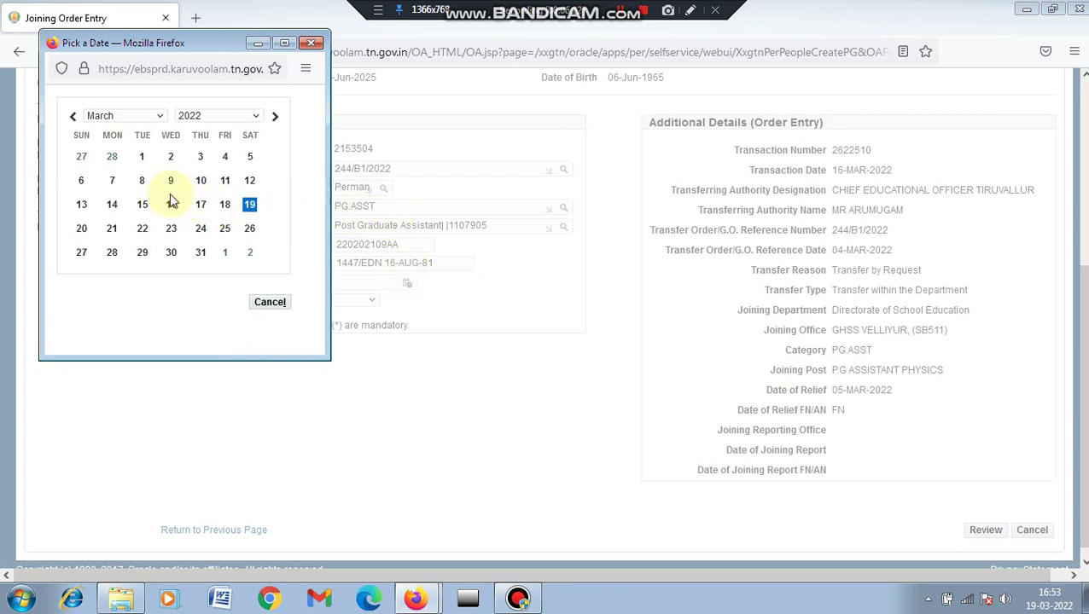
{"action": "left_click", "coordinate": [250, 159]}
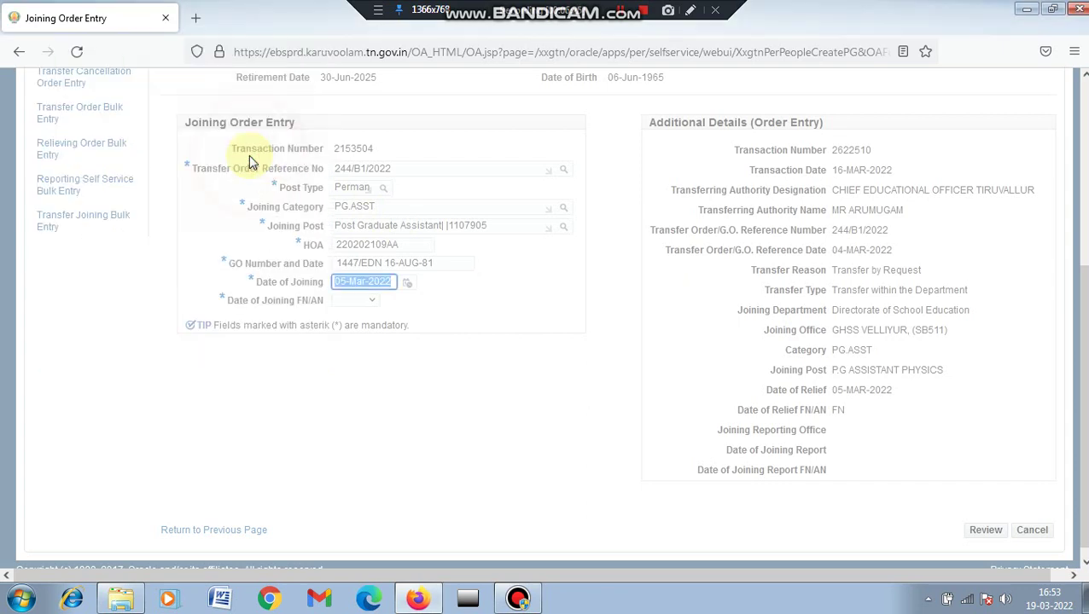
{"action": "left_click", "coordinate": [371, 300]}
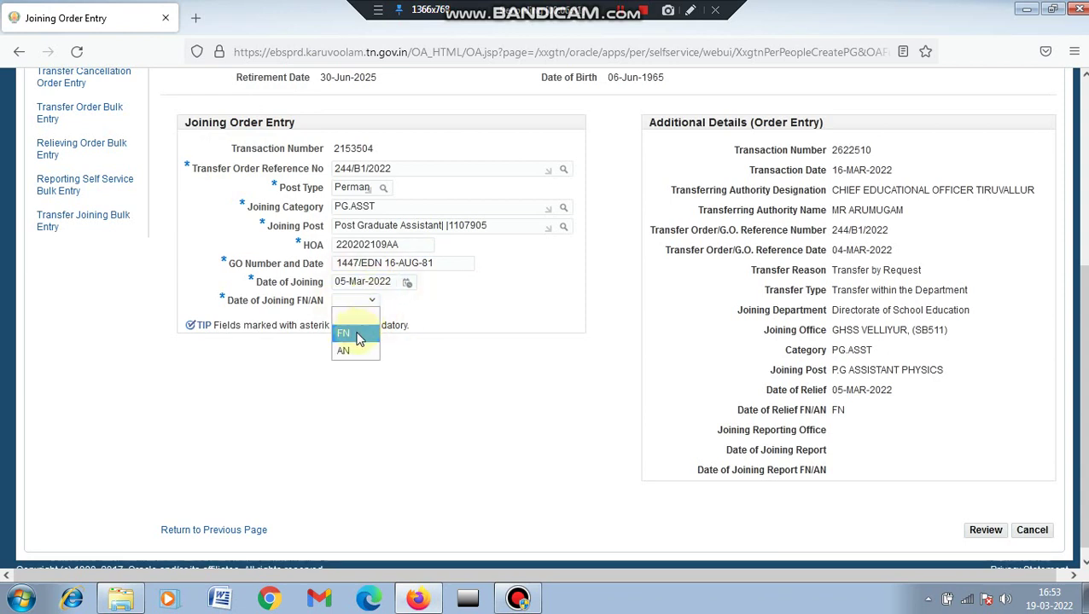
{"action": "left_click", "coordinate": [358, 337]}
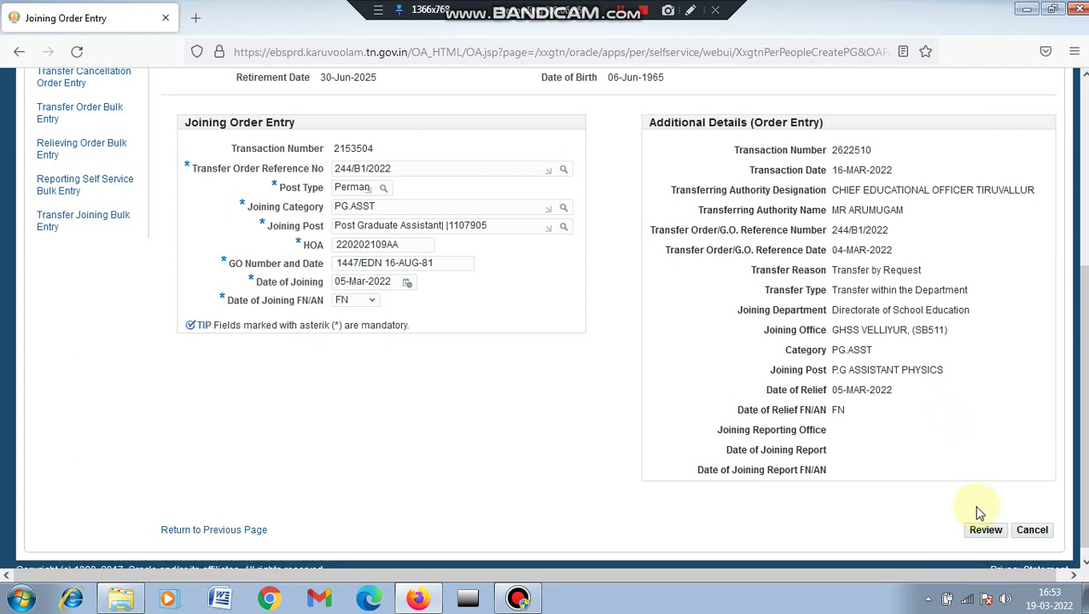
Step: Send the joining order entry to review and check its values against the additional order details
{"action": "left_click", "coordinate": [985, 533]}
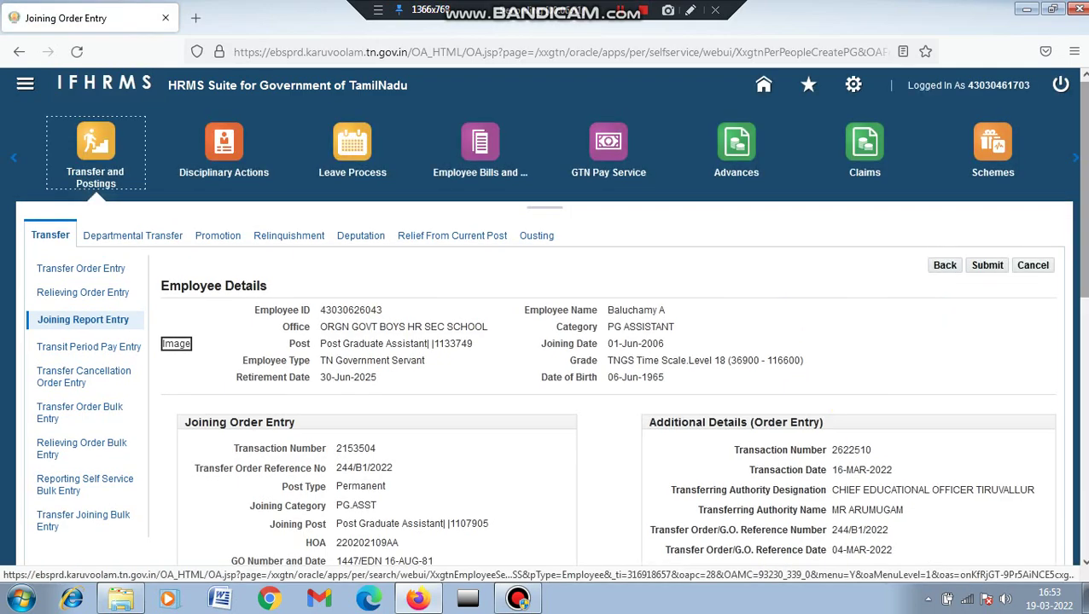
{"action": "scroll", "coordinate": [546, 324], "scroll_direction": "down", "scroll_amount": 3}
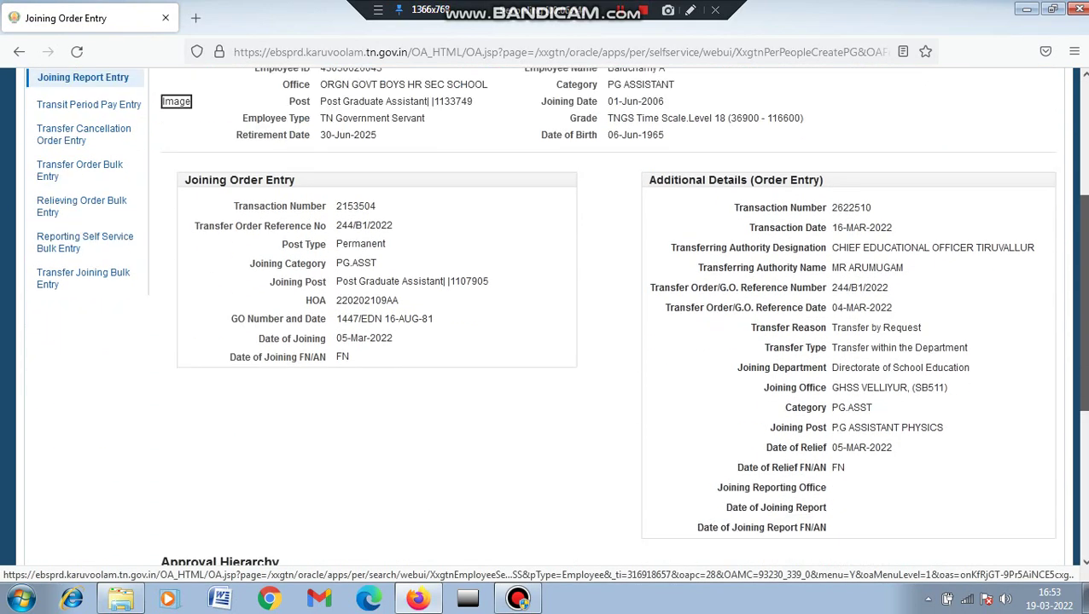
{"action": "scroll", "coordinate": [560, 316], "scroll_direction": "down", "scroll_amount": 2}
{"action": "scroll", "coordinate": [561, 315], "scroll_direction": "up", "scroll_amount": 2}
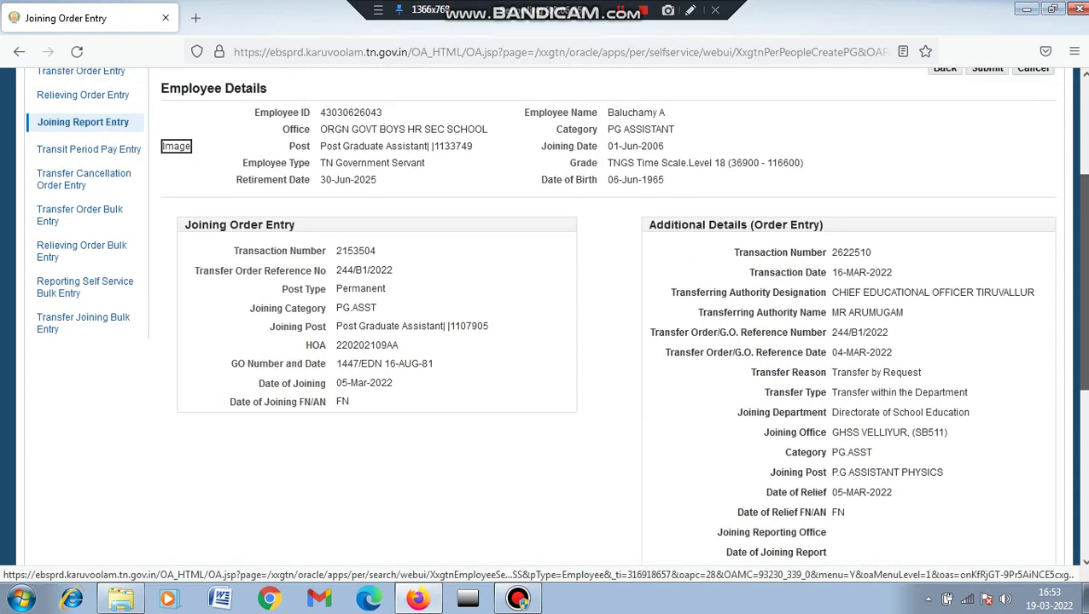
{"action": "scroll", "coordinate": [947, 350], "scroll_direction": "down", "scroll_amount": 1}
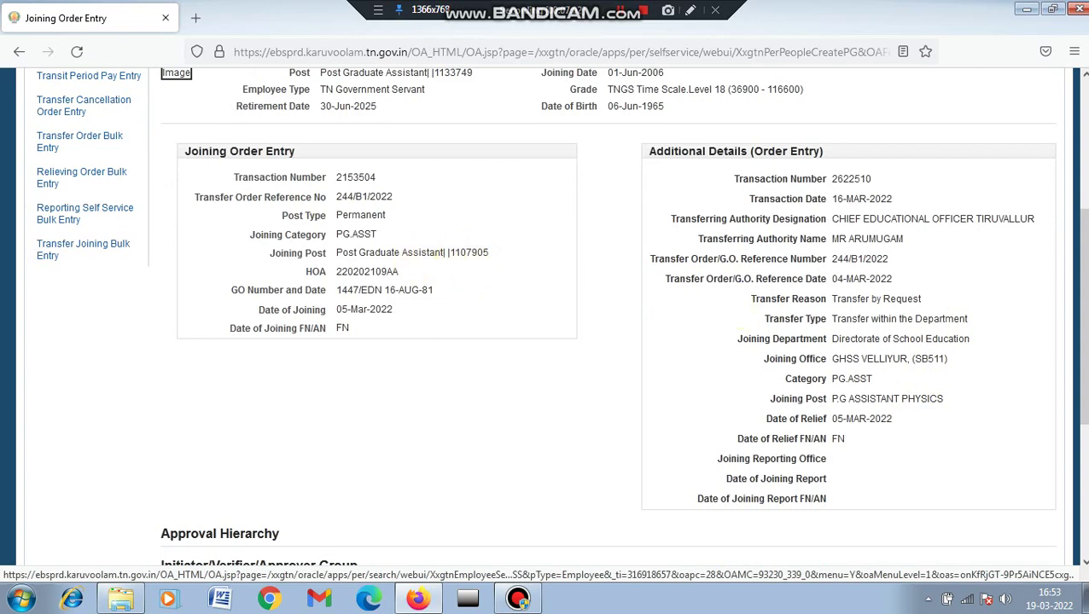
{"action": "scroll", "coordinate": [546, 315], "scroll_direction": "up", "scroll_amount": 3}
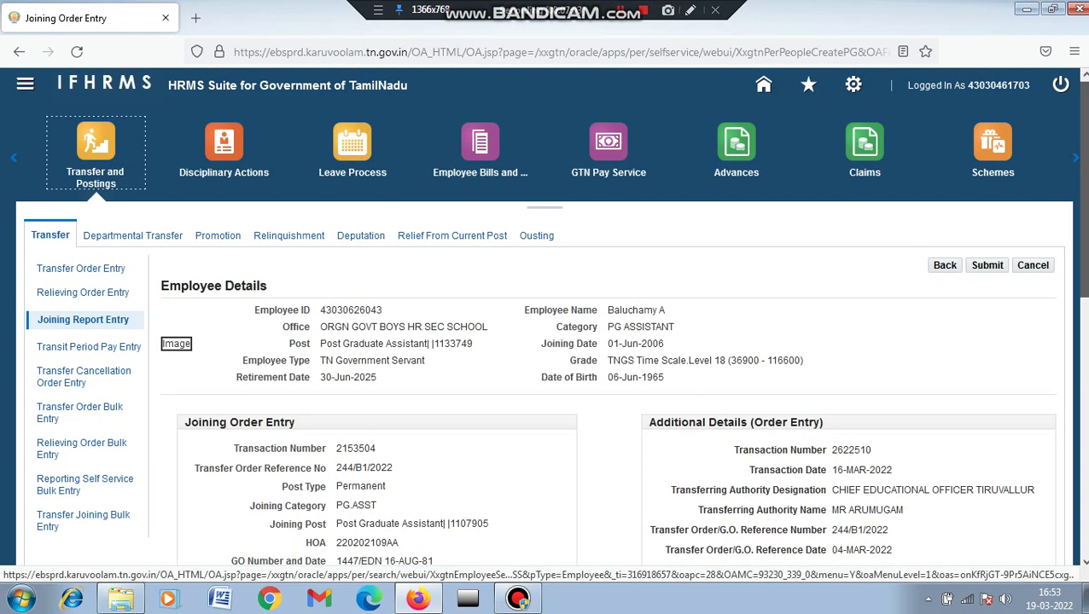
Step: Assign Common Approval Group - SR - 12071 as the approver group and submit the joining order entry
{"action": "scroll", "coordinate": [544, 342], "scroll_direction": "down", "scroll_amount": 10}
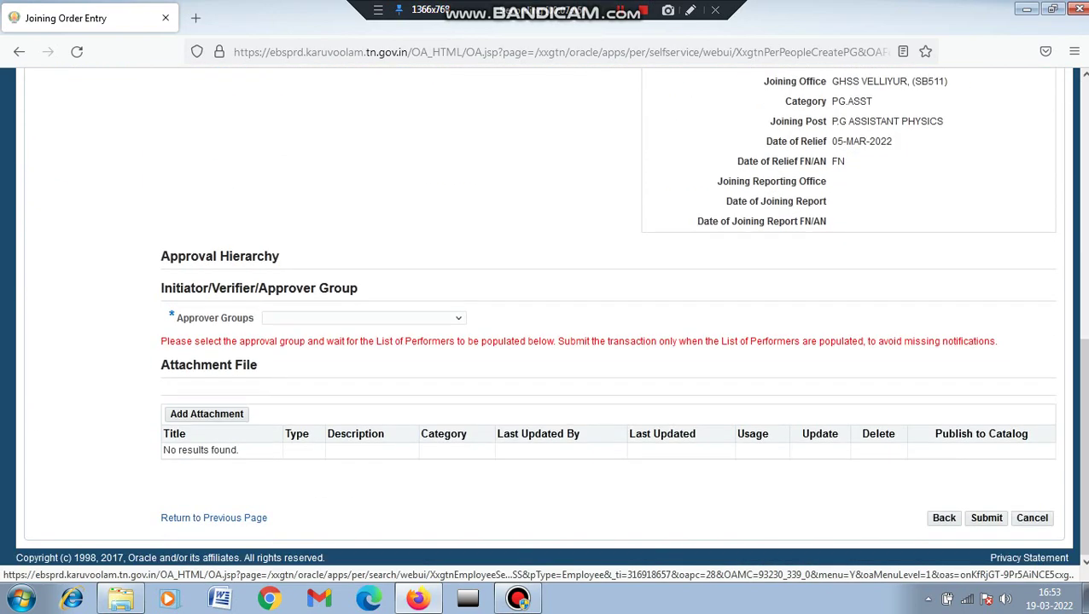
{"action": "left_click", "coordinate": [410, 320]}
{"action": "left_click", "coordinate": [401, 348]}
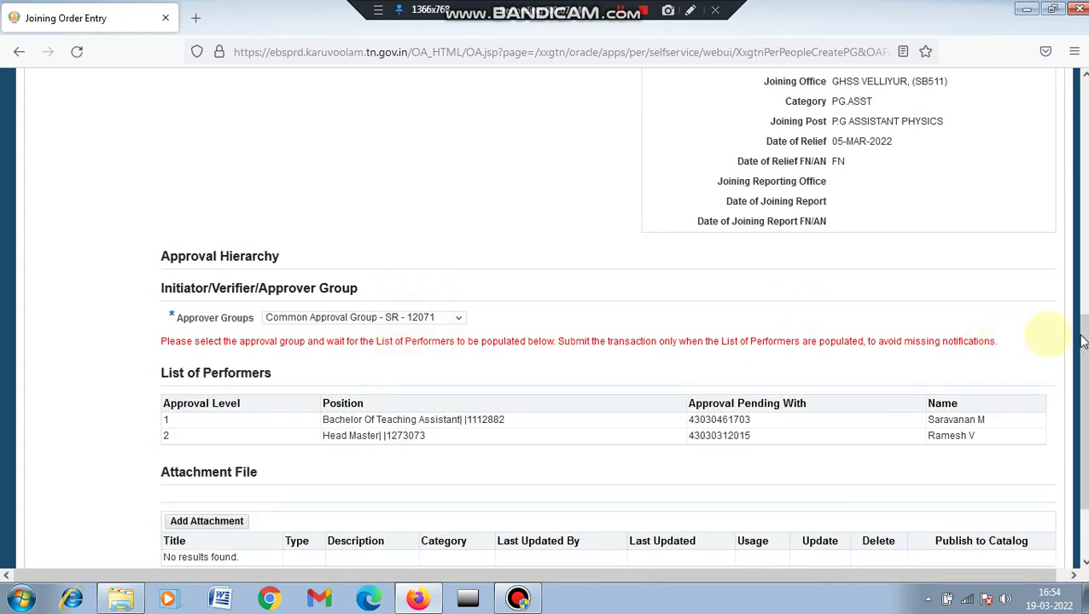
{"action": "left_click_drag", "start_coordinate": [1082, 341], "coordinate": [1084, 401]}
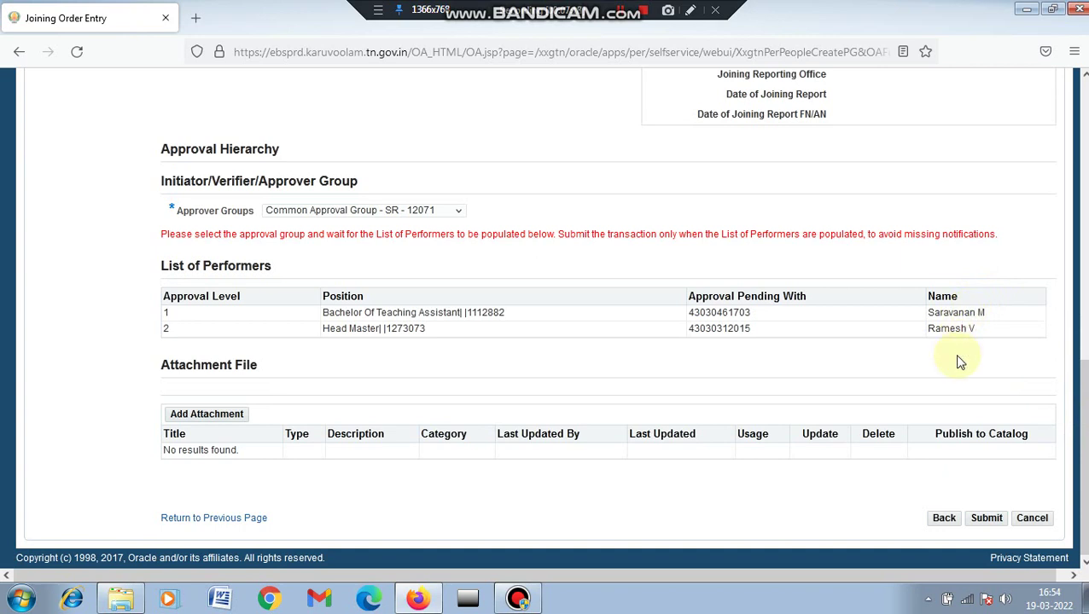
{"action": "left_click", "coordinate": [986, 520]}
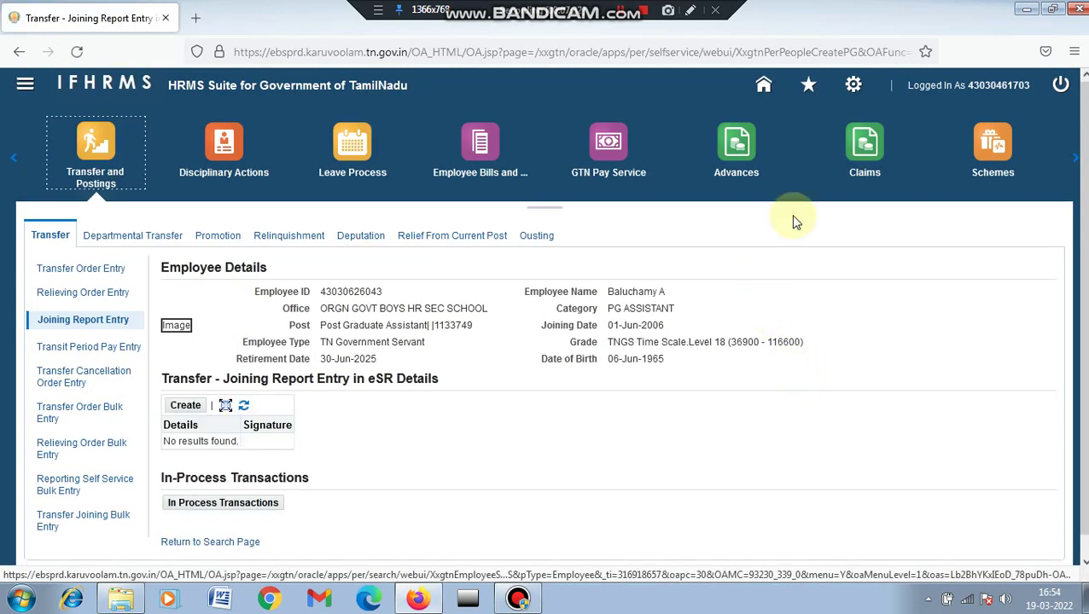
Step: Return to the home page and open the Human Resource notification for the joining report entry pending verification
{"action": "left_click", "coordinate": [765, 91]}
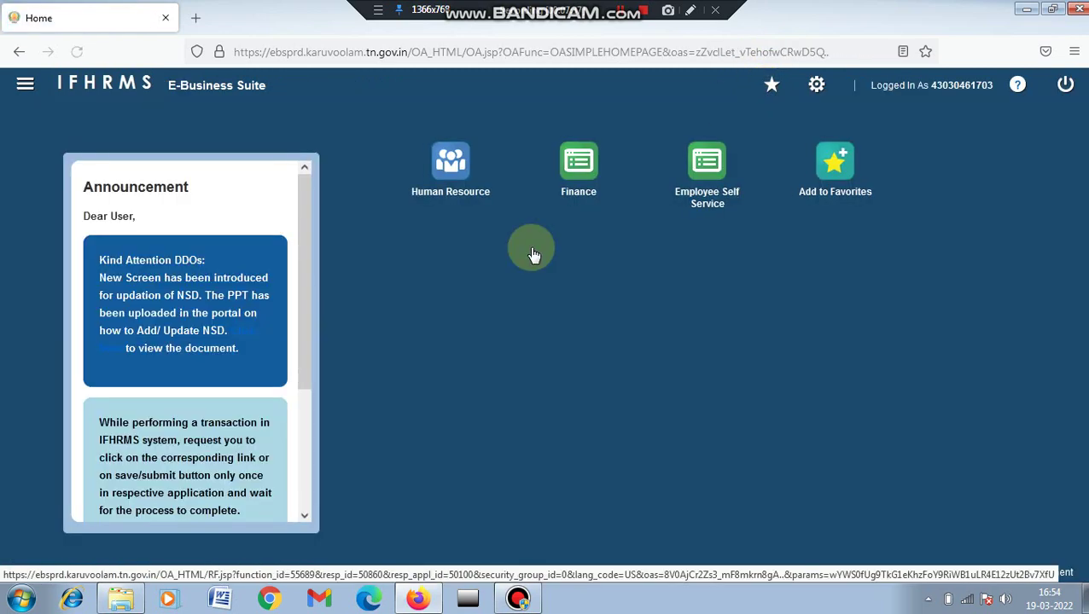
{"action": "left_click", "coordinate": [451, 190]}
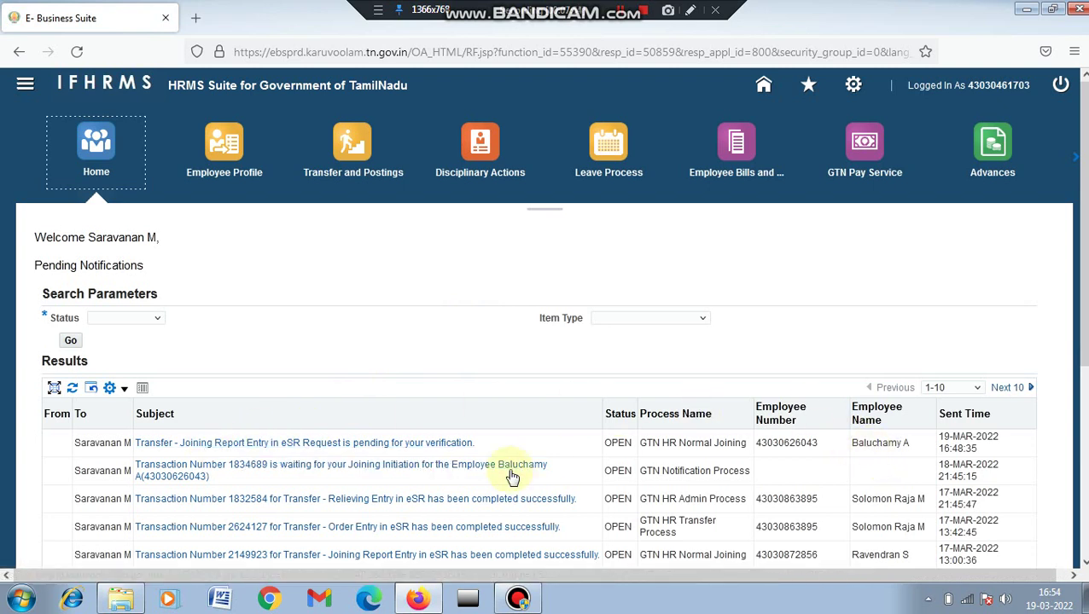
{"action": "left_click", "coordinate": [190, 445]}
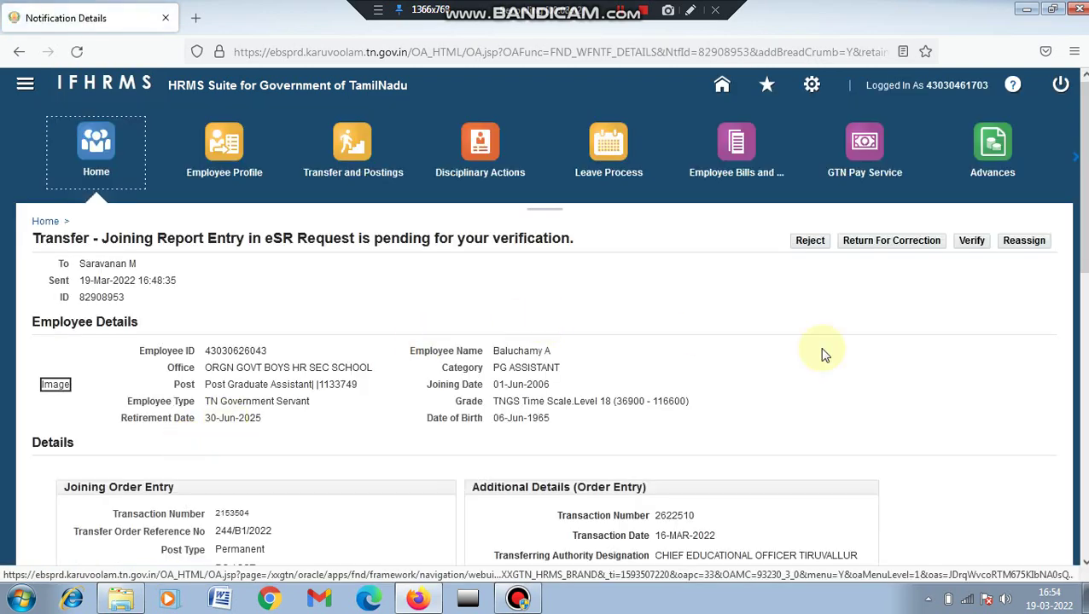
Step: Enter OK as the response note on the joining report request and verify it
{"action": "left_click_drag", "start_coordinate": [1081, 256], "coordinate": [1081, 427]}
{"action": "scroll", "coordinate": [780, 467], "scroll_direction": "down", "scroll_amount": 3}
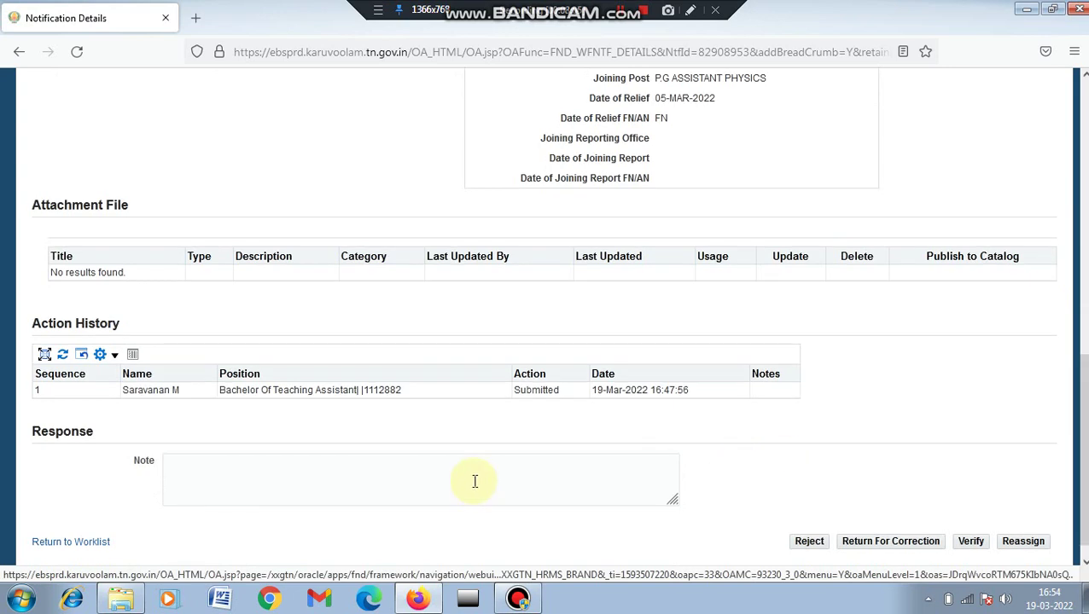
{"action": "left_click", "coordinate": [232, 470]}
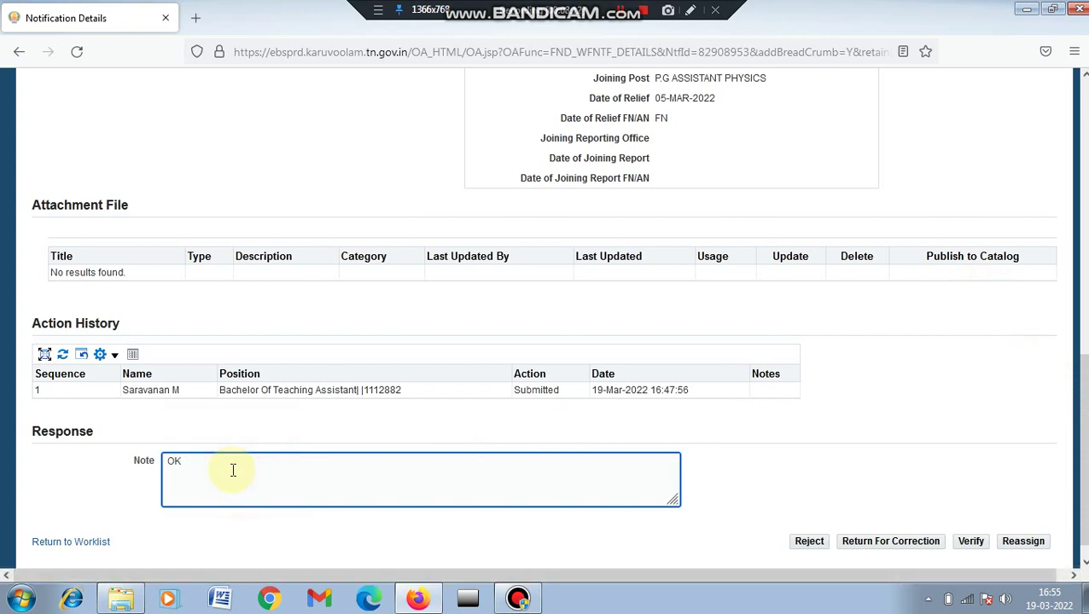
{"action": "left_click", "coordinate": [972, 542]}
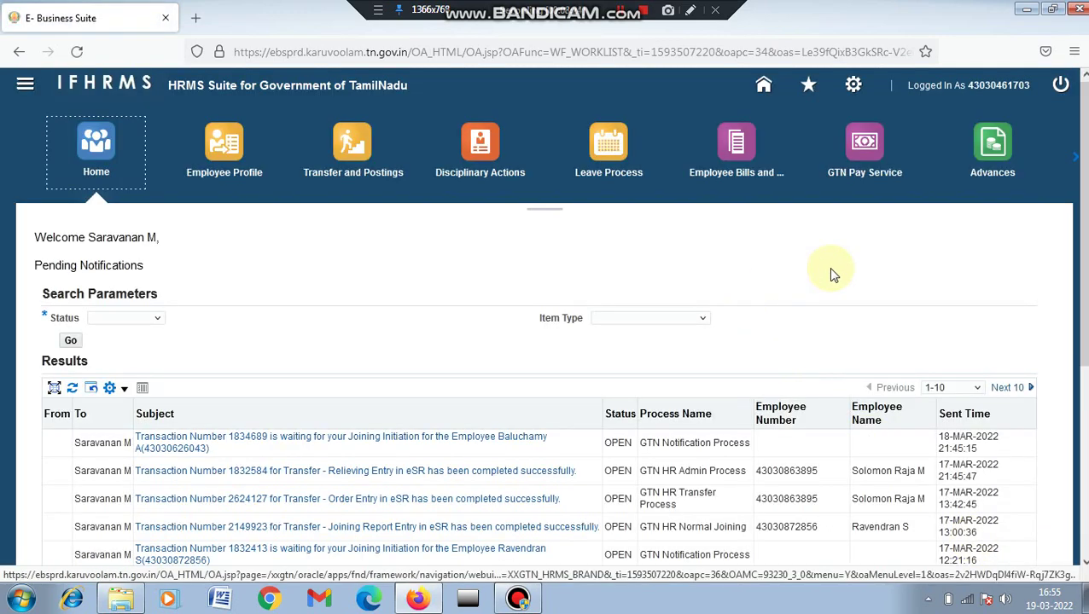
Step: Log out of the verifier's account and decline saving the approver's login on the Karuvoolam portal
{"action": "left_click", "coordinate": [1061, 90]}
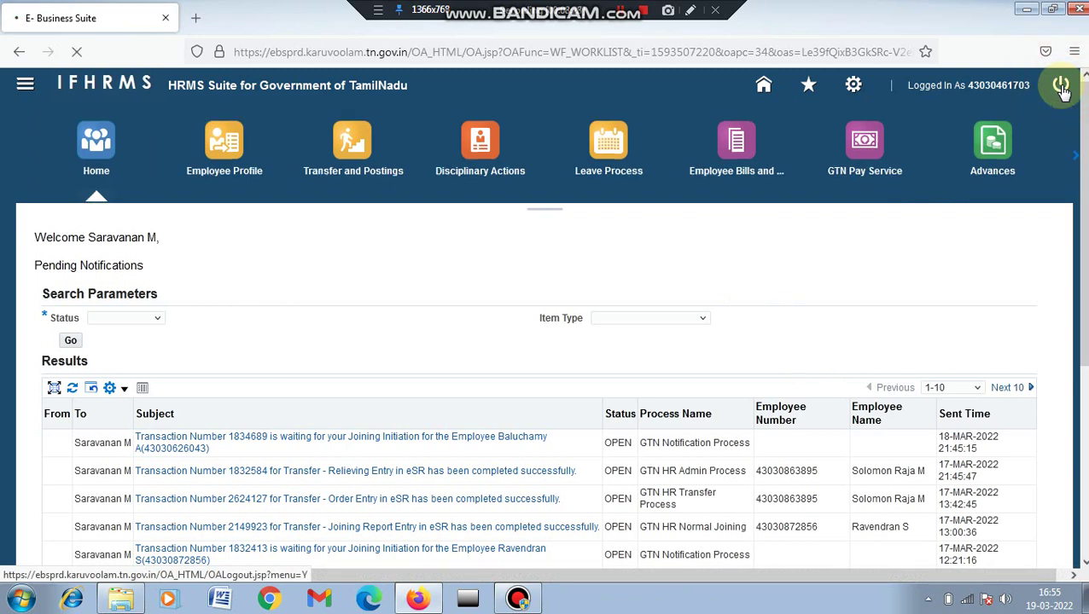
{"action": "left_click", "coordinate": [369, 405]}
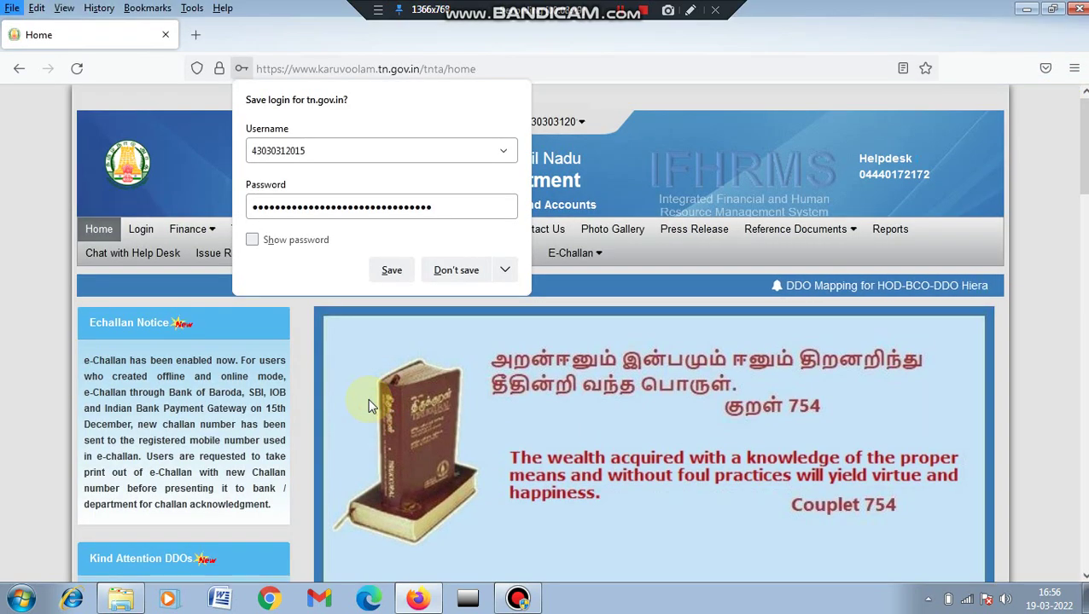
{"action": "key", "text": "alt"}
{"action": "left_click", "coordinate": [456, 256]}
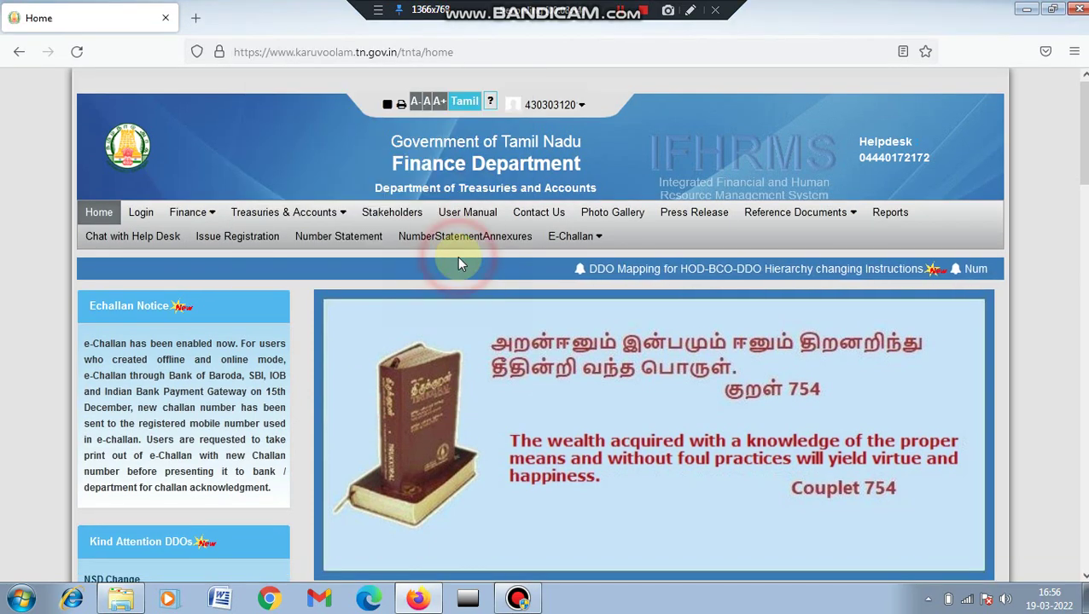
Step: Open the Human Resource notifications in IFHRMS and approve the pending Transfer - Joining Report Entry in eSR request
{"action": "scroll", "coordinate": [641, 350], "scroll_direction": "down", "scroll_amount": 5}
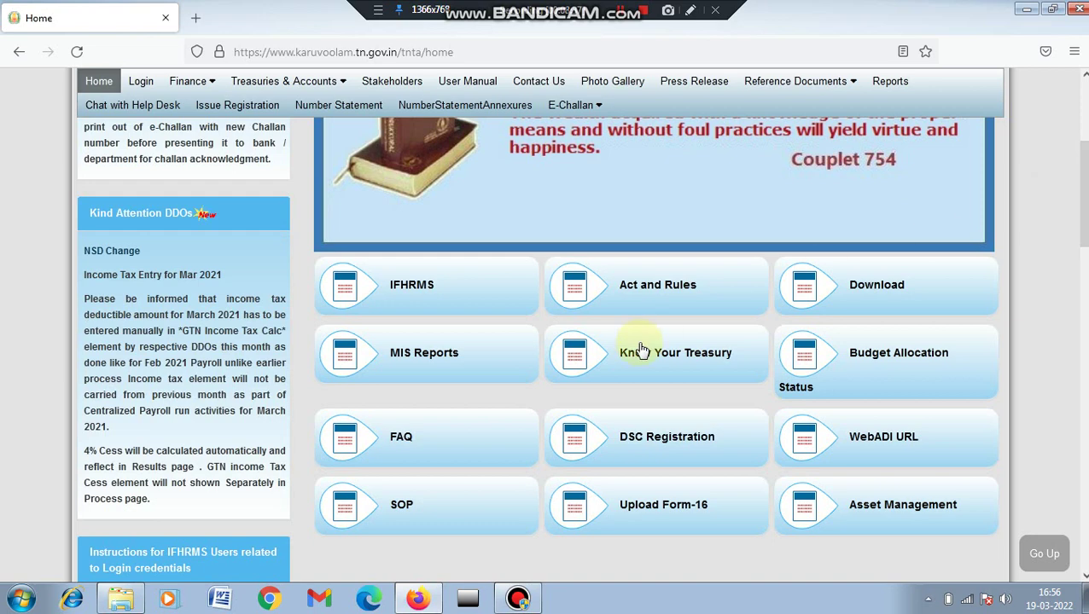
{"action": "left_click", "coordinate": [408, 290]}
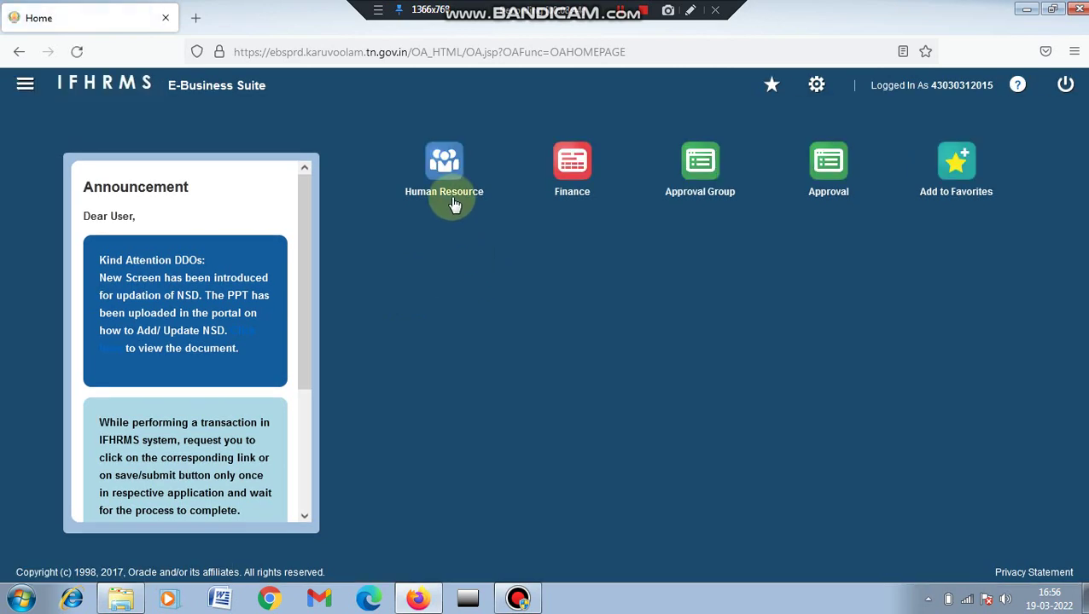
{"action": "left_click", "coordinate": [454, 205]}
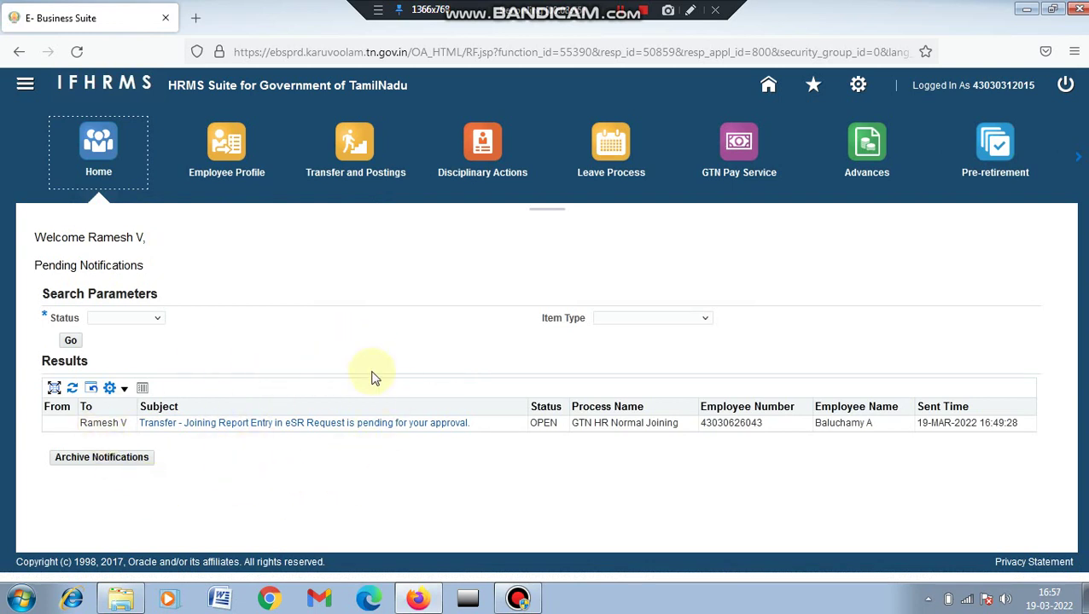
{"action": "left_click", "coordinate": [205, 431]}
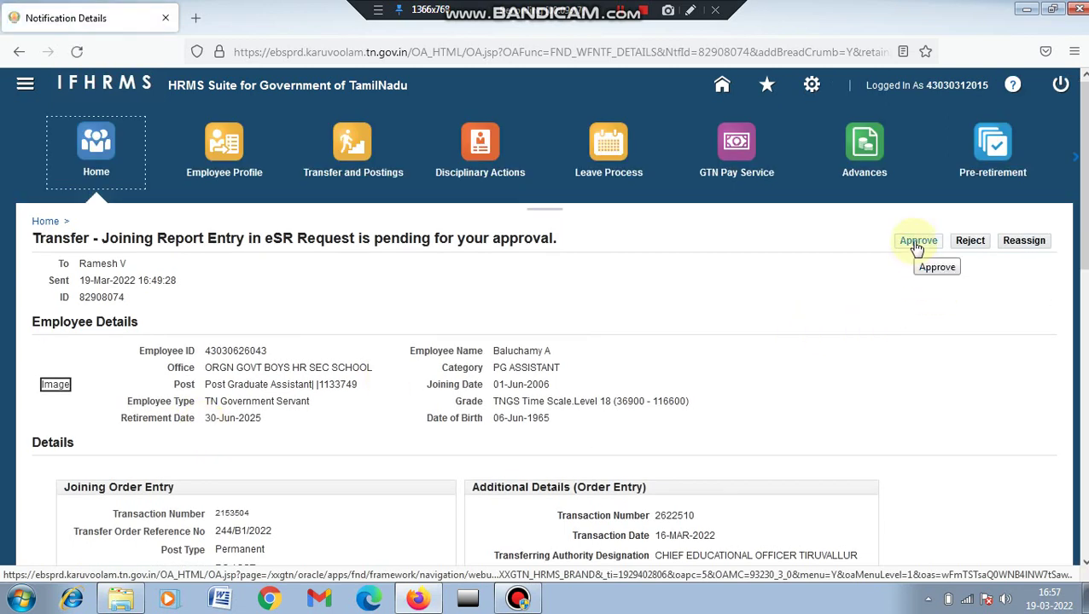
{"action": "left_click", "coordinate": [916, 246]}
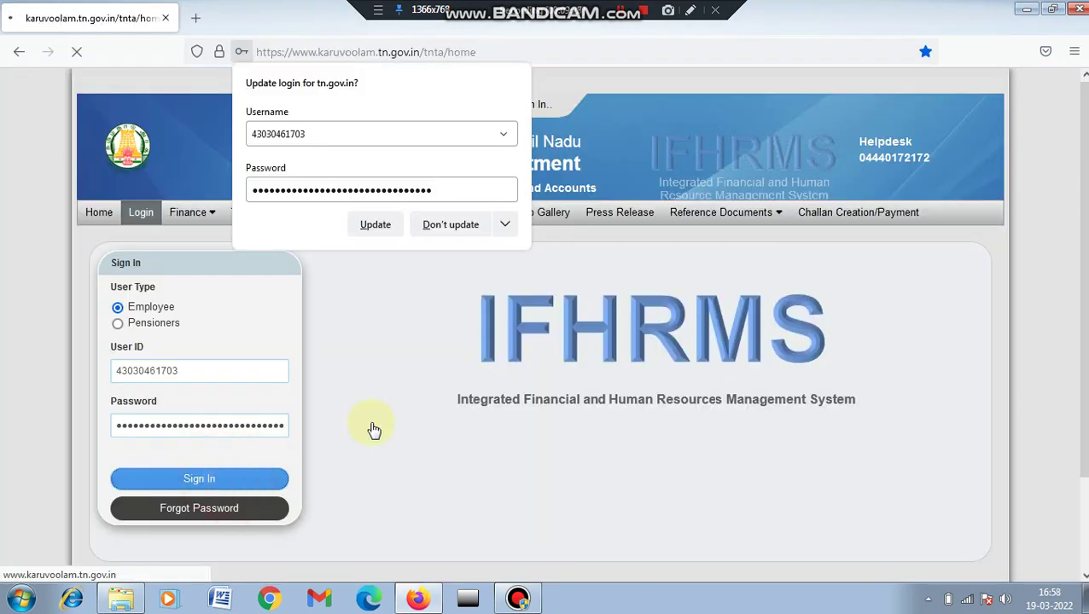
Step: Dismiss the prompt to update the saved login and open IFHRMS from the portal home page
{"action": "key", "text": "alt"}
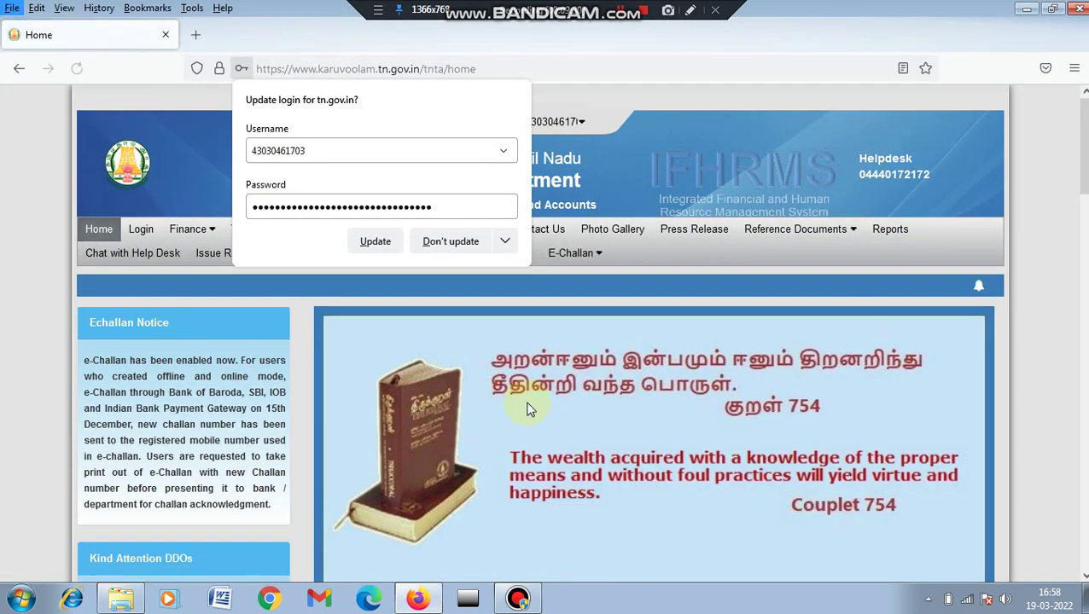
{"action": "key", "text": "Escape"}
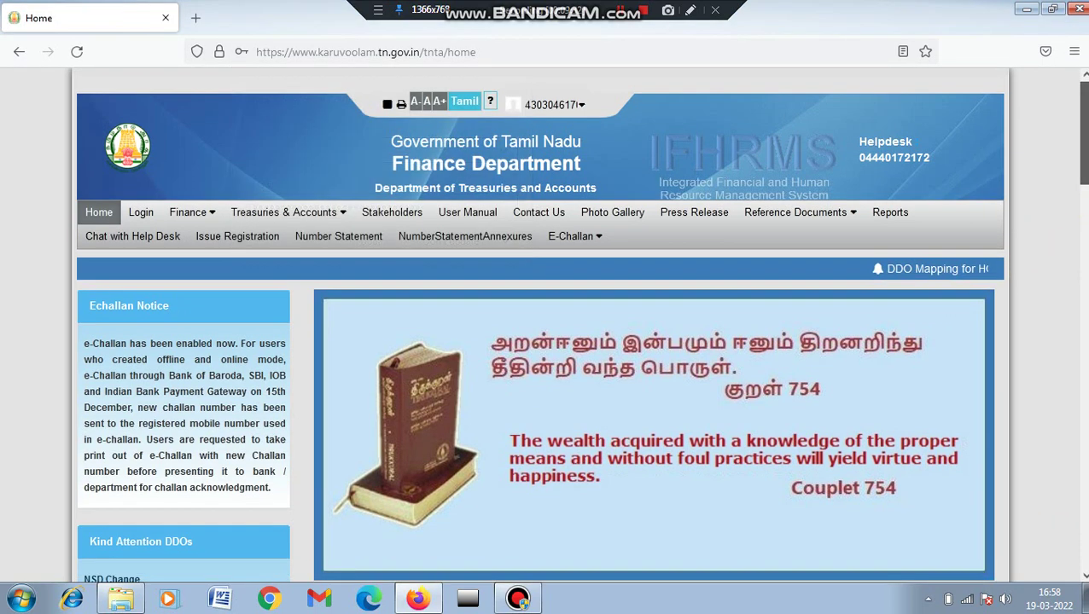
{"action": "scroll", "coordinate": [712, 377], "scroll_direction": "down", "scroll_amount": 2}
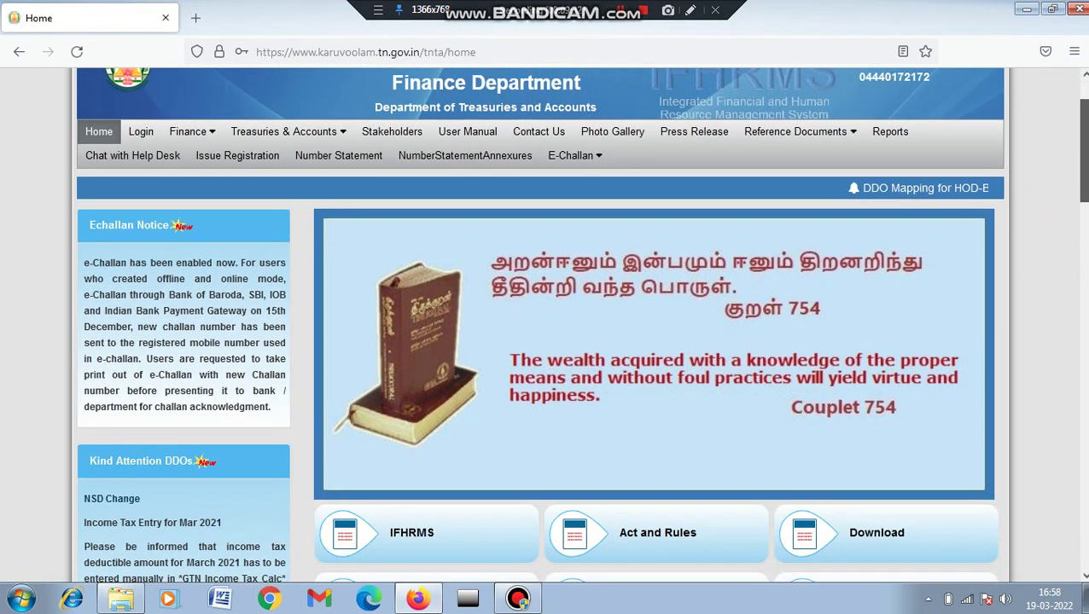
{"action": "left_click", "coordinate": [448, 528]}
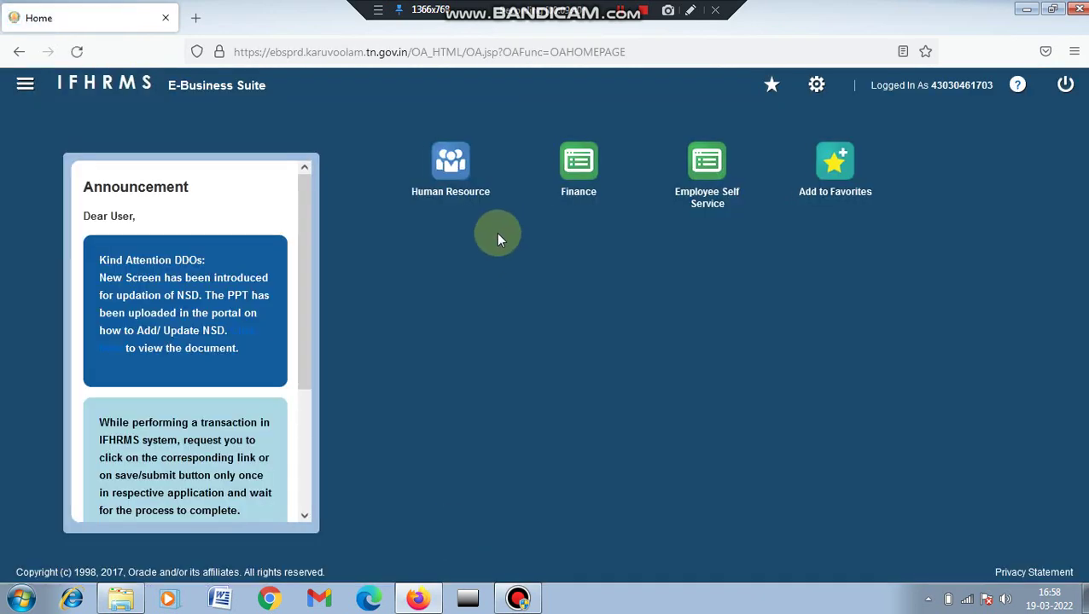
Step: Open Process Payroll under Finance and search for records of employee type Employee for the Mar 2022 period
{"action": "left_click", "coordinate": [579, 197]}
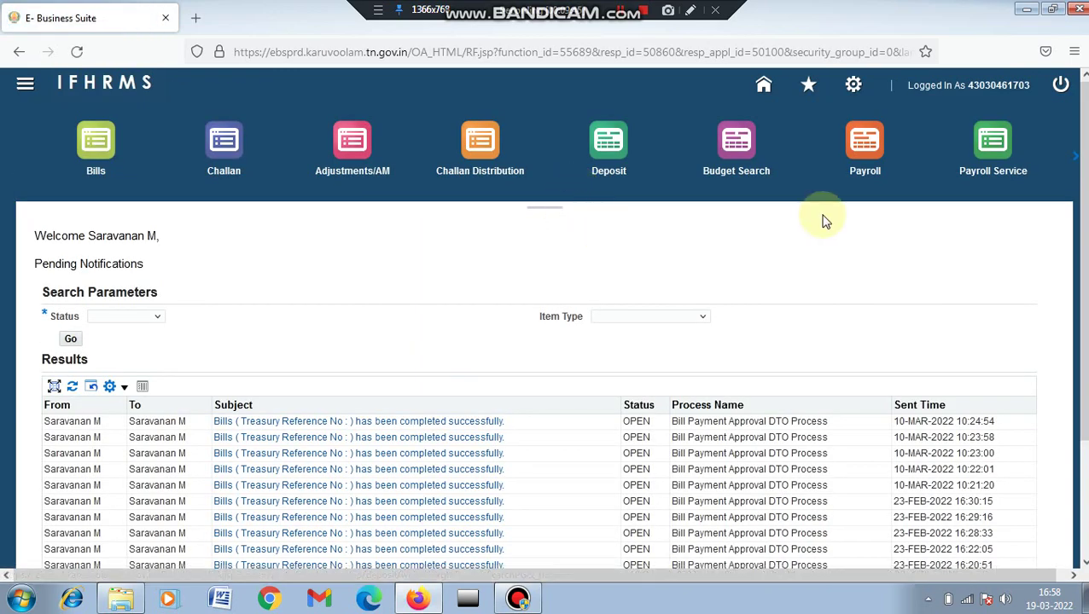
{"action": "left_click", "coordinate": [864, 171]}
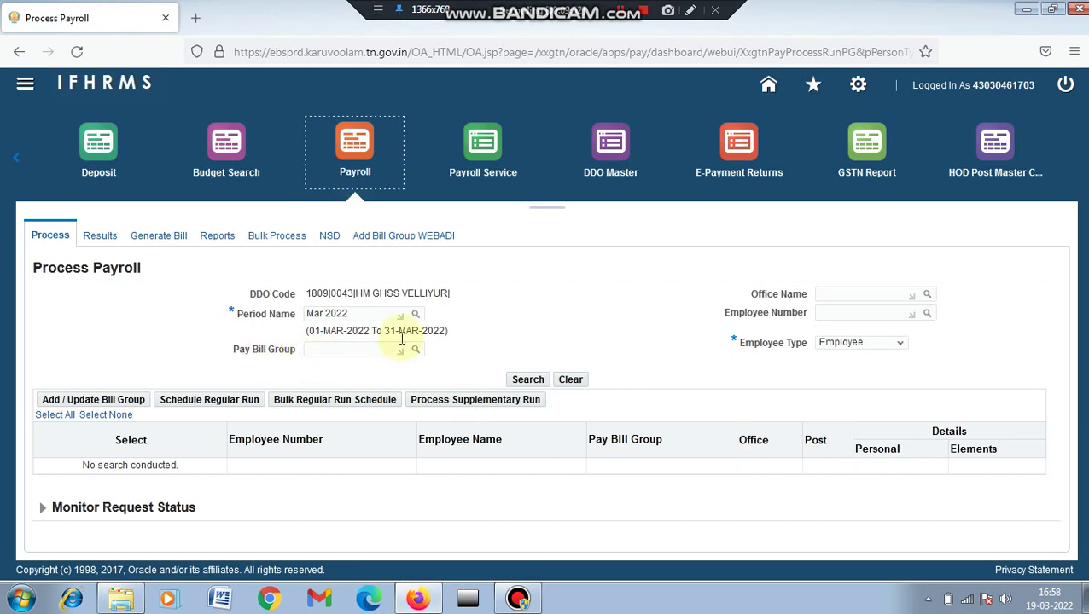
{"action": "left_click", "coordinate": [529, 382]}
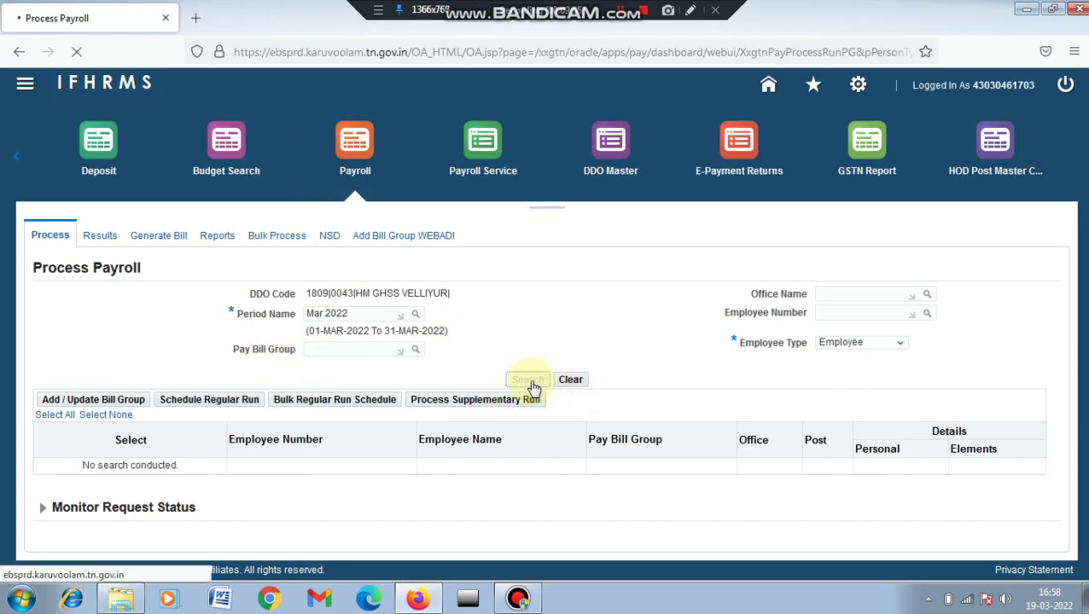